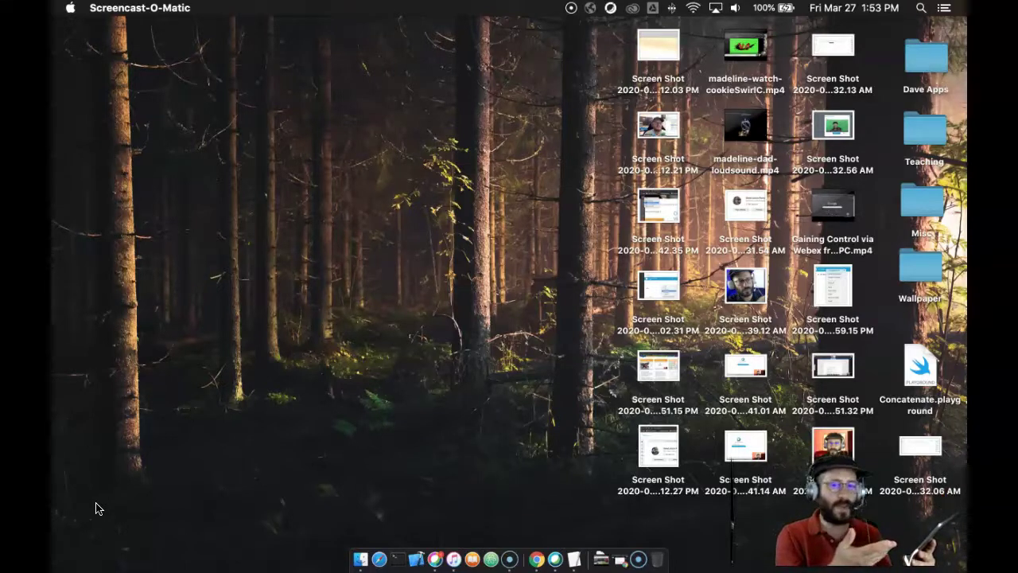
Open Cisco Webex Meetings and start a meeting in the personal room with microphone and video on.
click(357, 212)
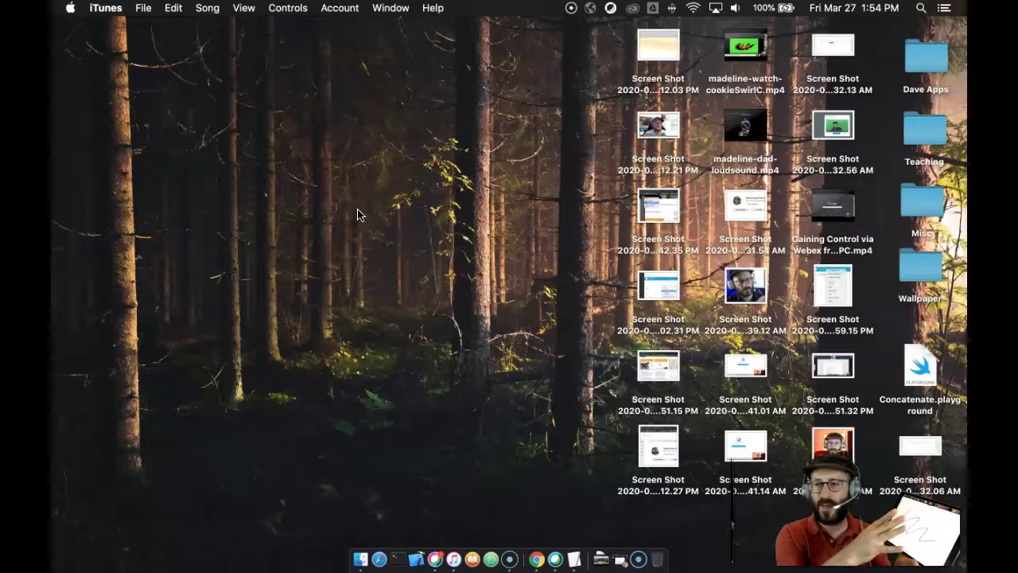
click(556, 559)
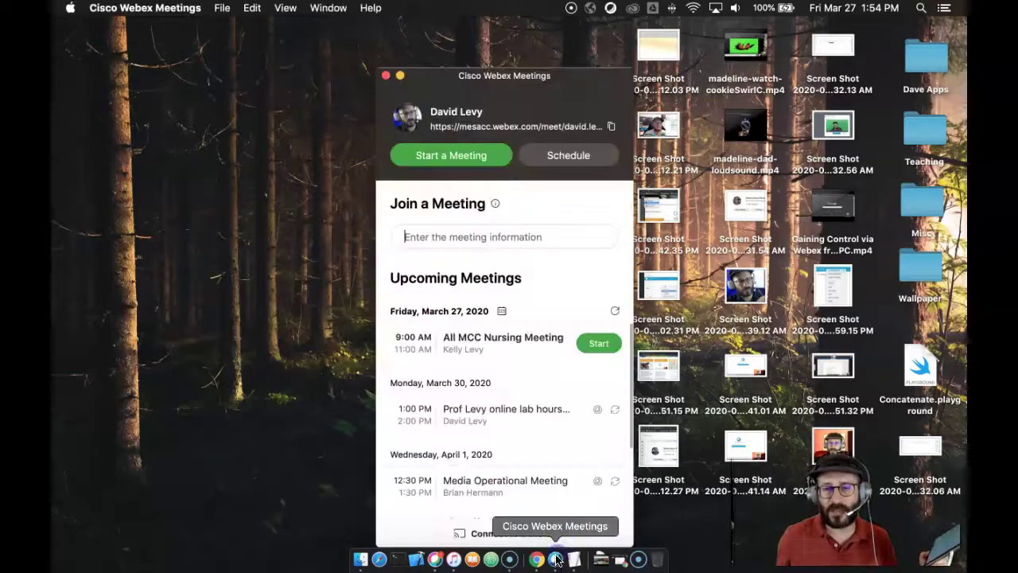
click(473, 438)
click(478, 157)
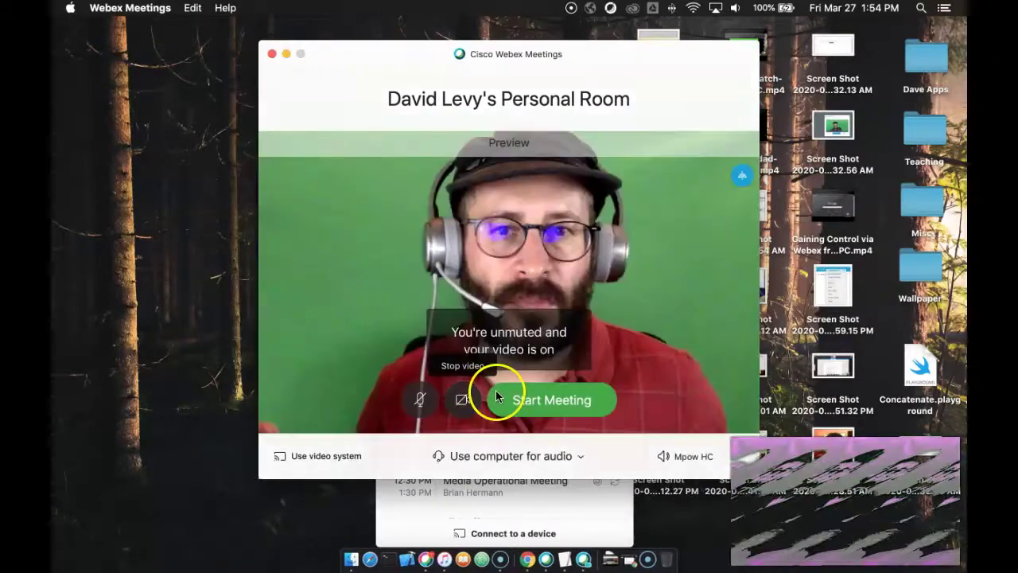
click(532, 402)
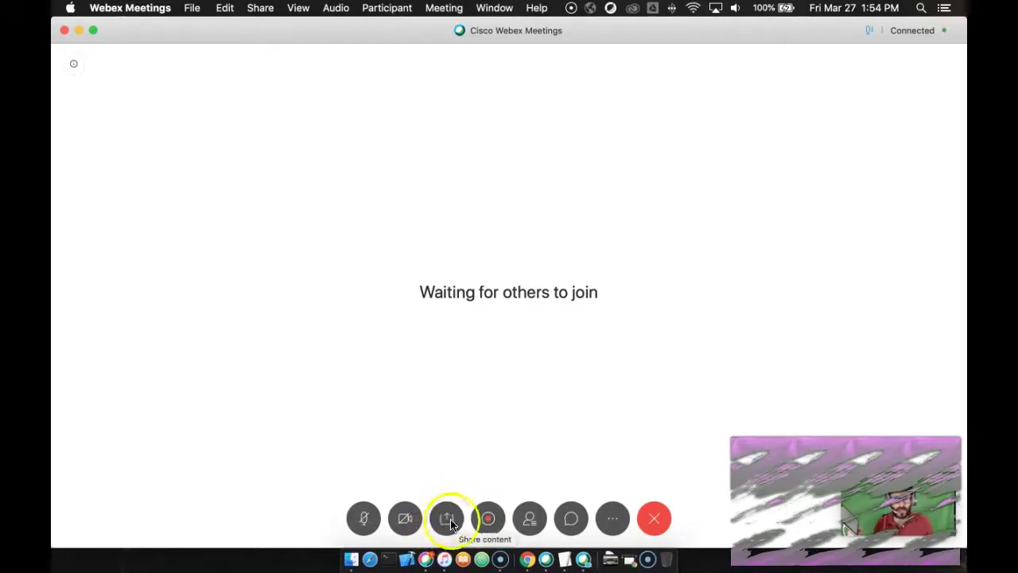
Share Screen 1 in the Webex meeting, optimized for text and images.
click(445, 518)
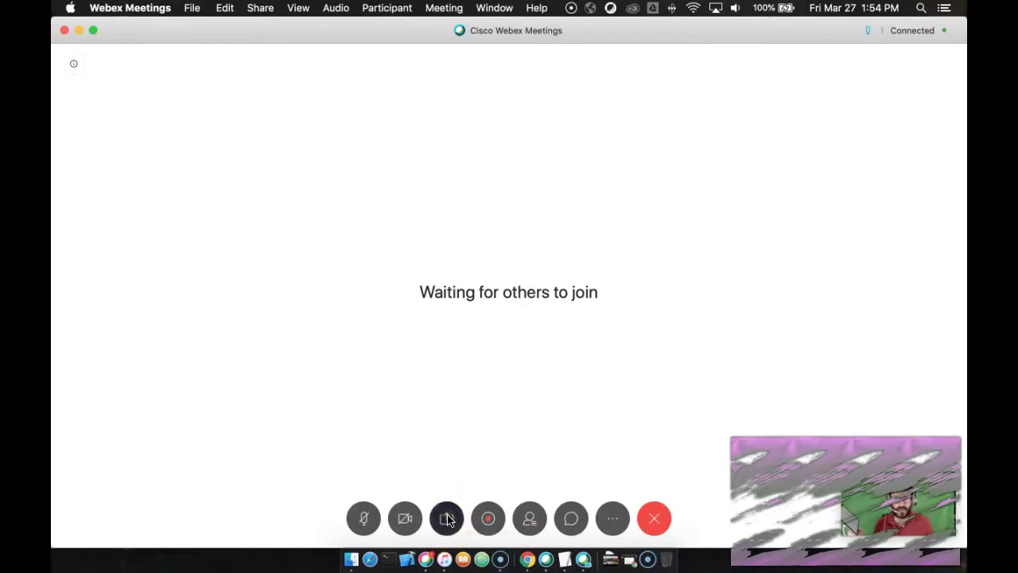
mouse_move(488, 364)
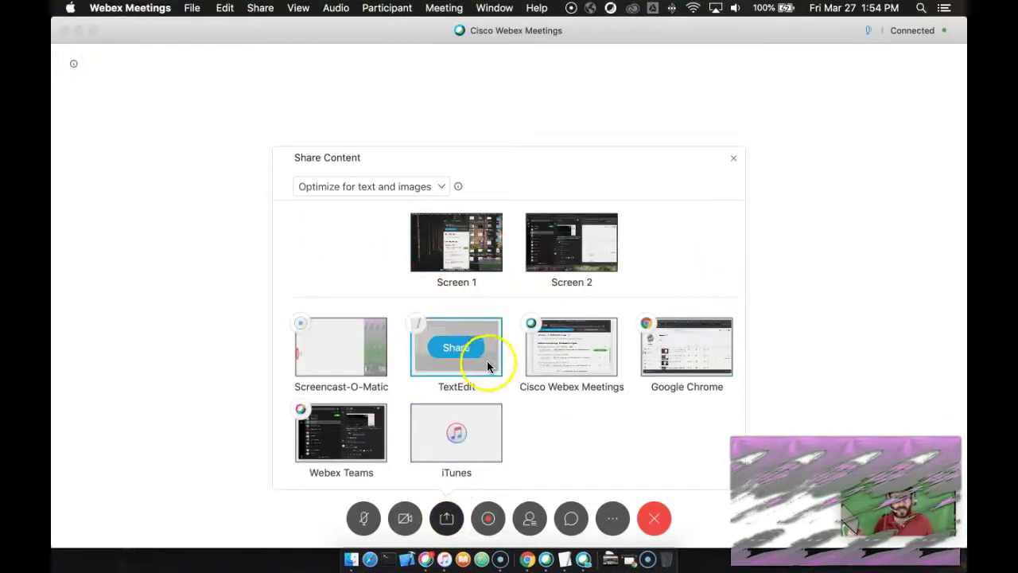
mouse_move(440, 239)
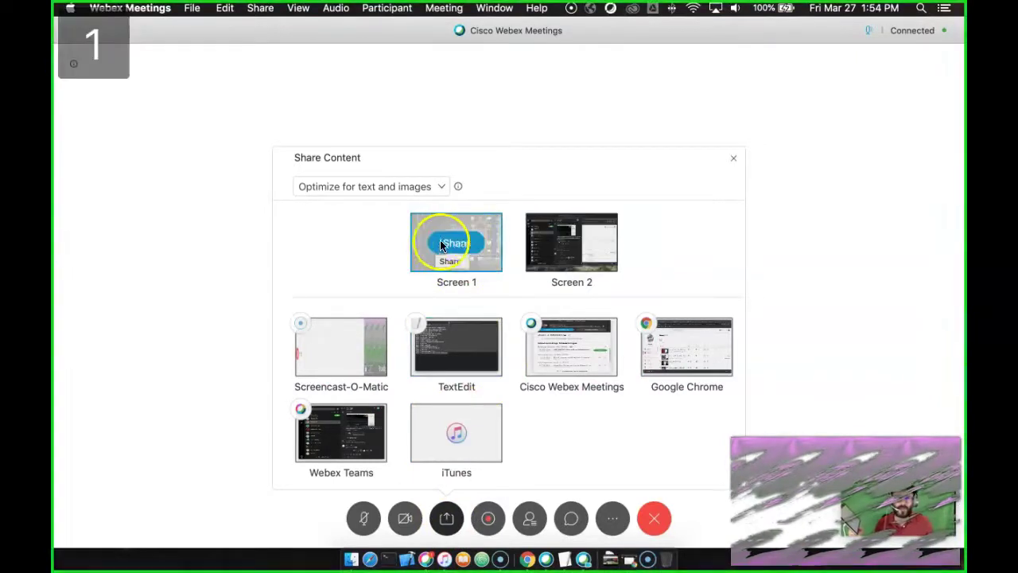
mouse_move(556, 240)
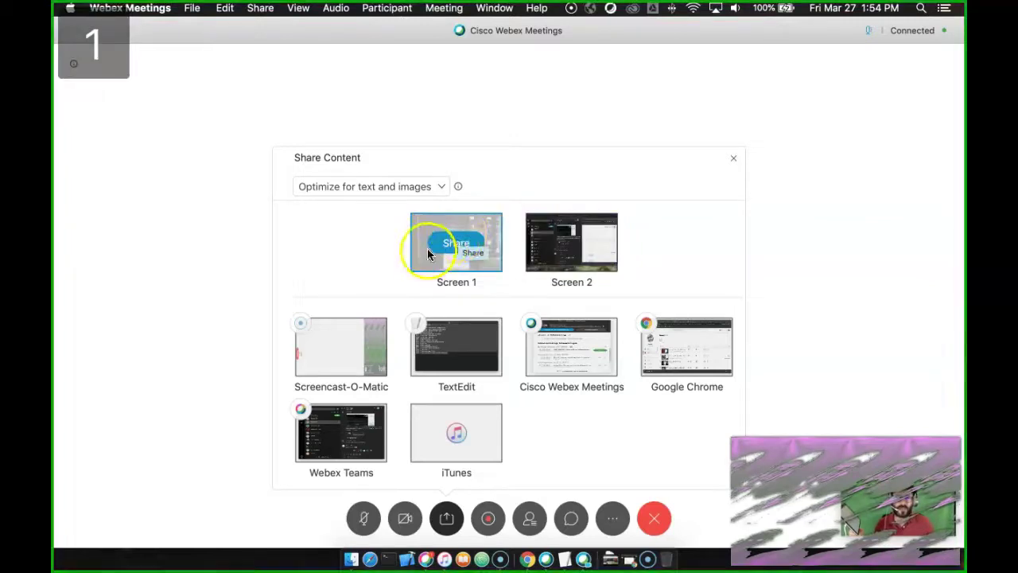
click(455, 244)
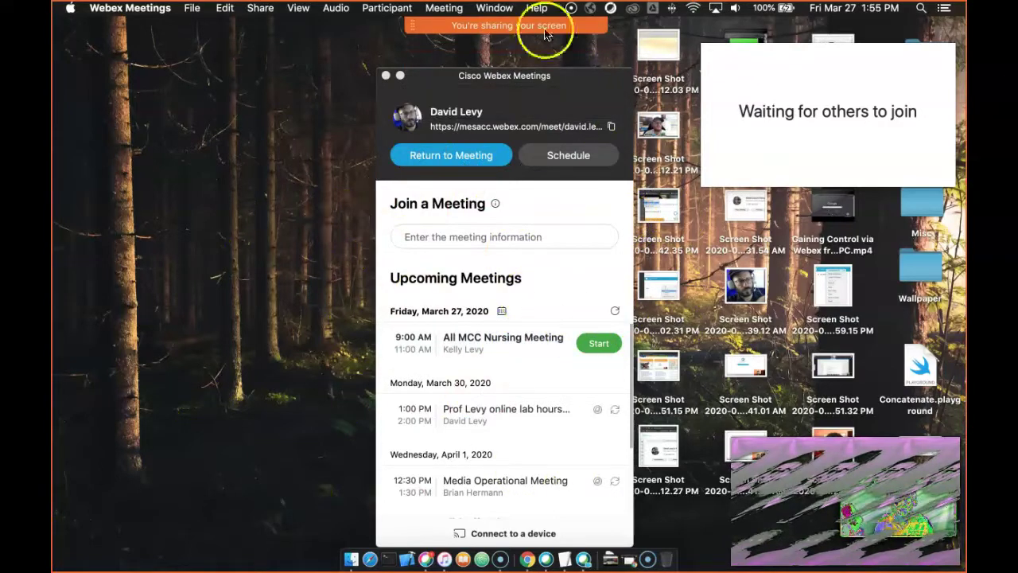
mouse_move(522, 30)
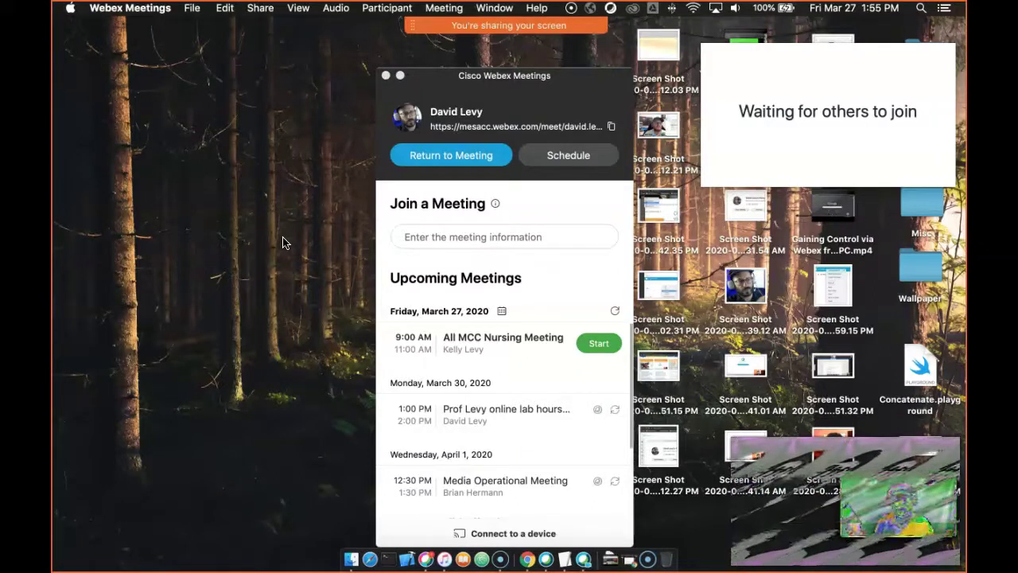
Search the Mac for "quick" with Spotlight and launch QuickTime Player.
click(921, 10)
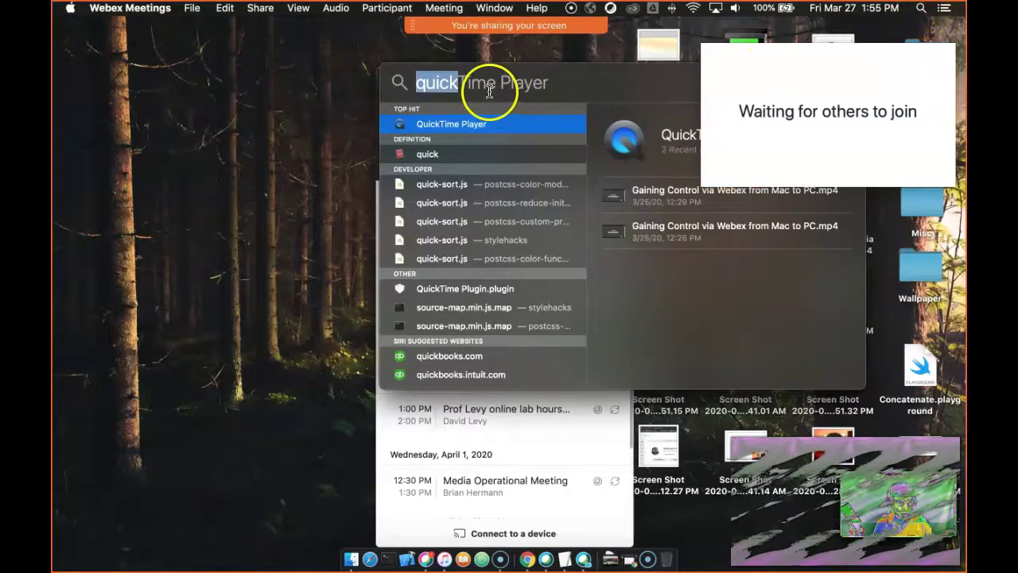
key(BackSpace)
click(922, 11)
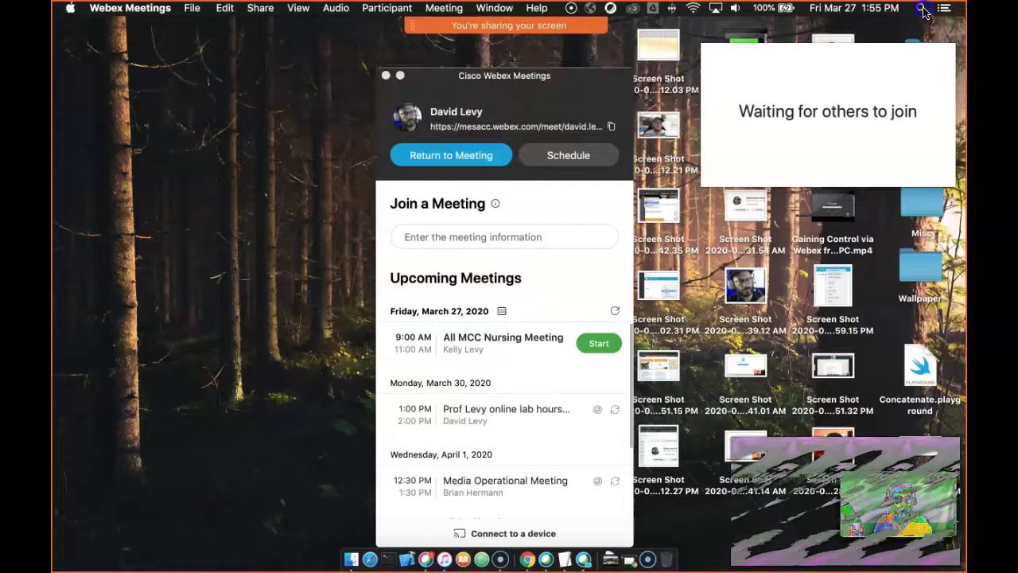
click(923, 10)
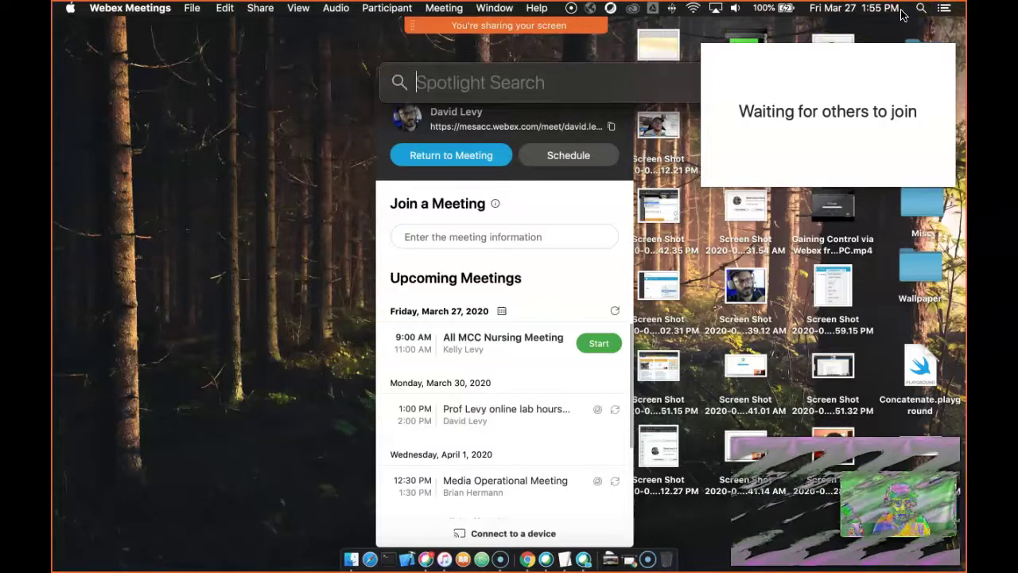
text(quick)
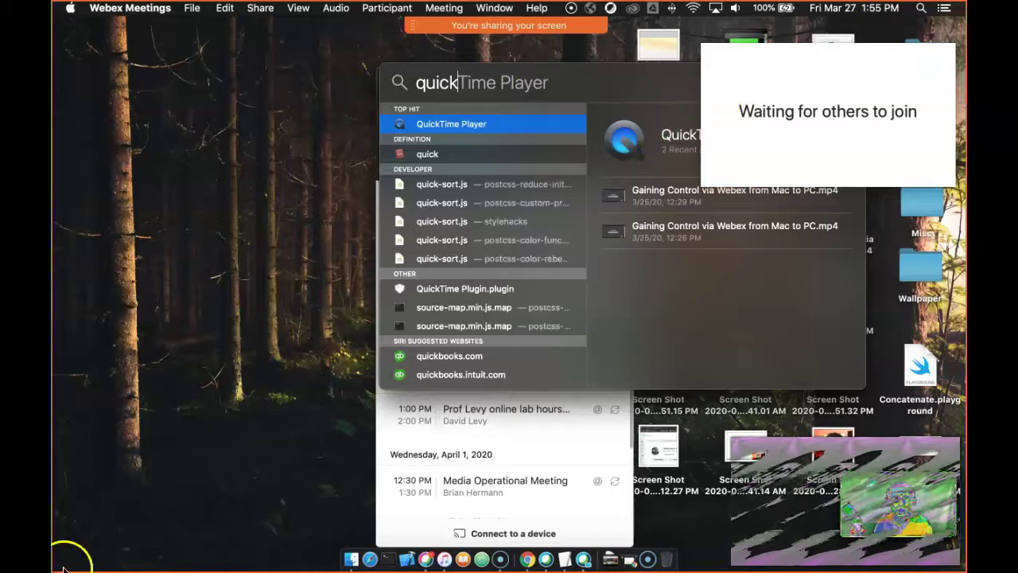
double_click(428, 126)
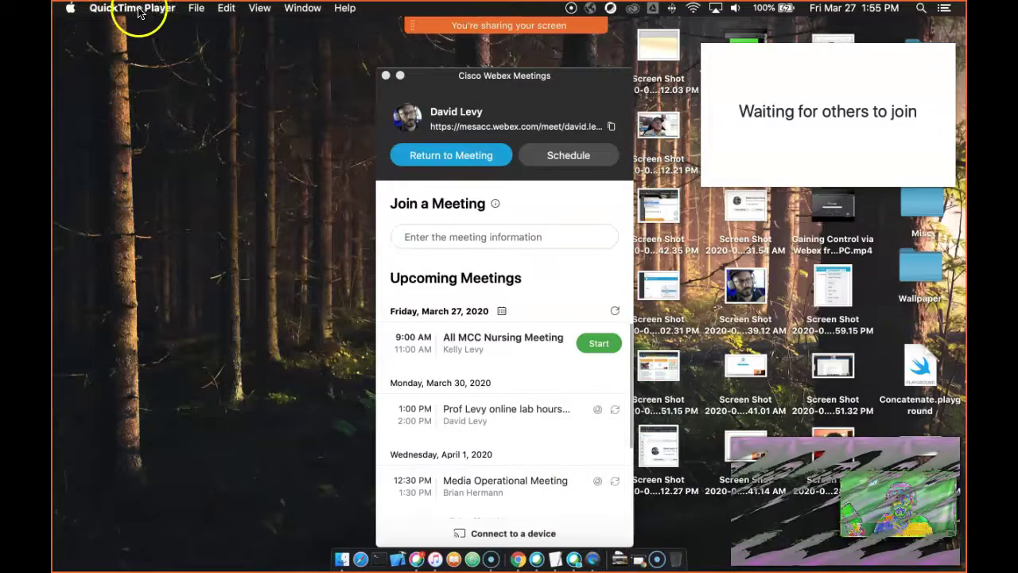
Create a new movie recording and set its camera to the connected Swift/X-code device.
click(196, 10)
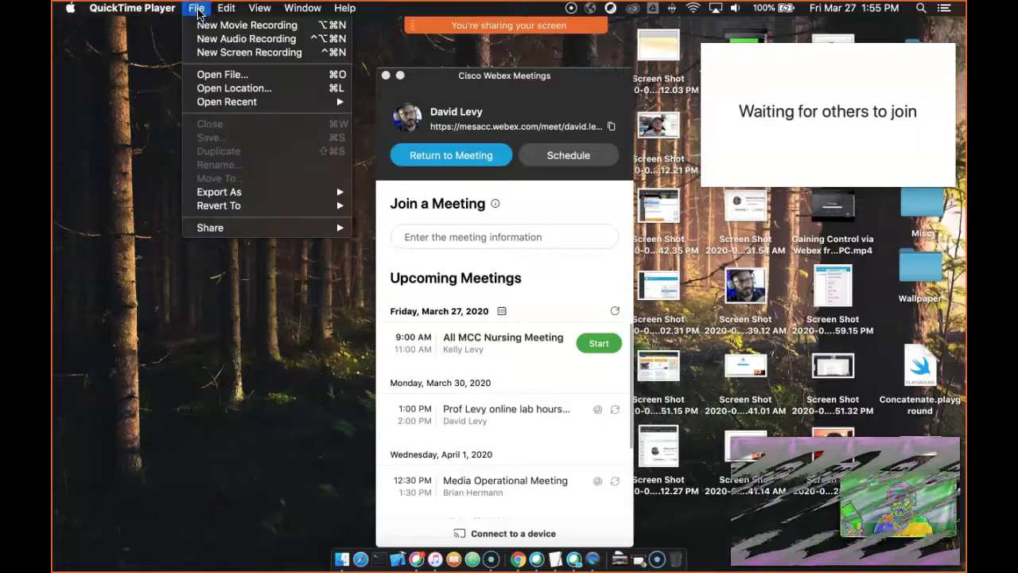
click(248, 28)
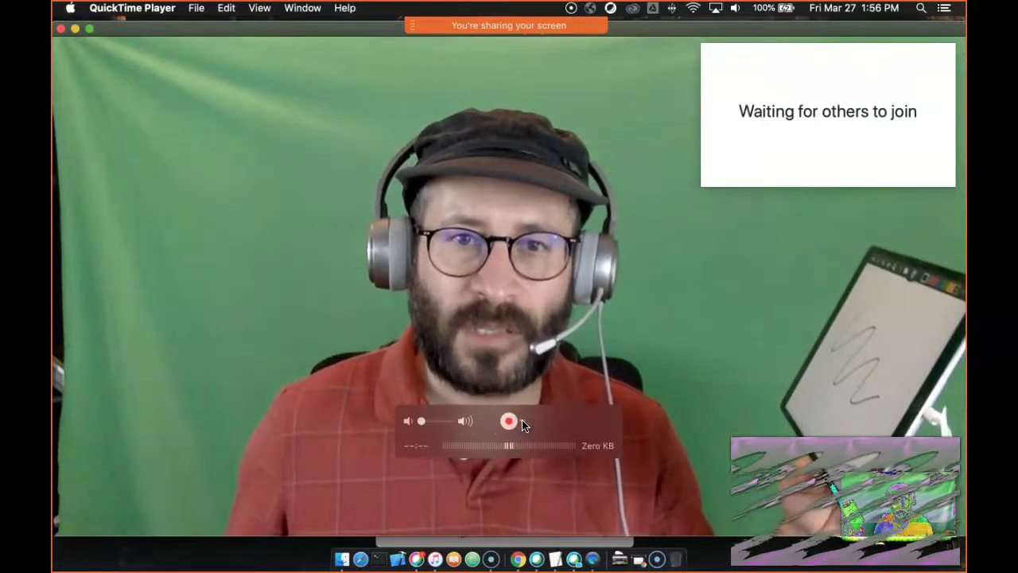
click(522, 421)
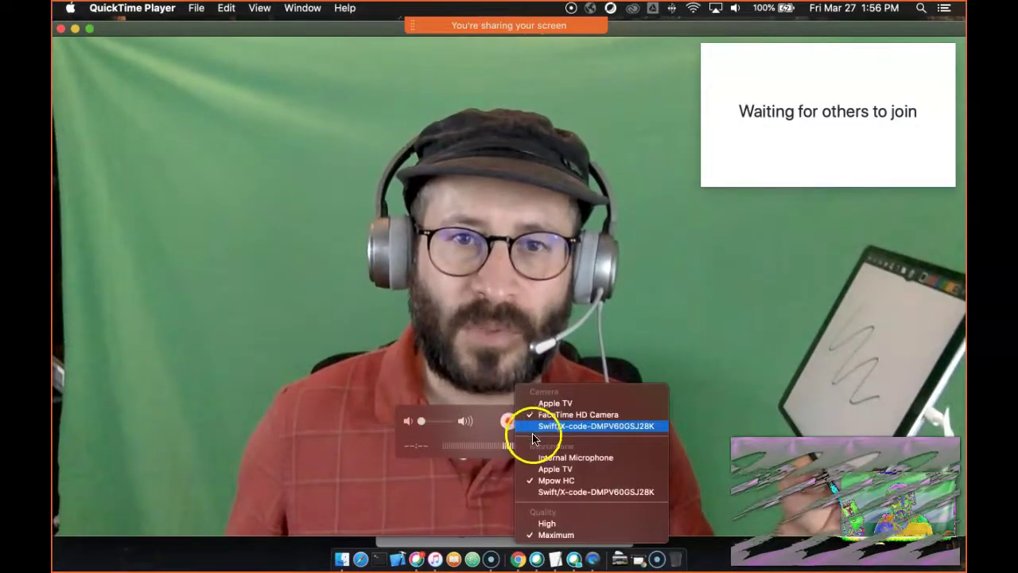
click(576, 427)
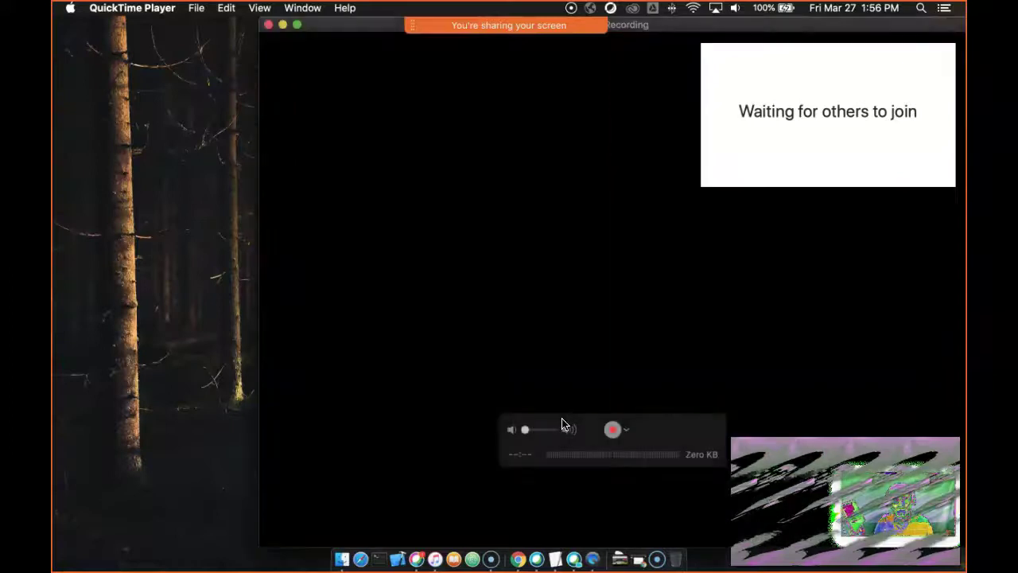
Move the Movie Recording window away from the floating meeting thumbnail.
click(518, 371)
click(367, 25)
drag(366, 24, 159, 24)
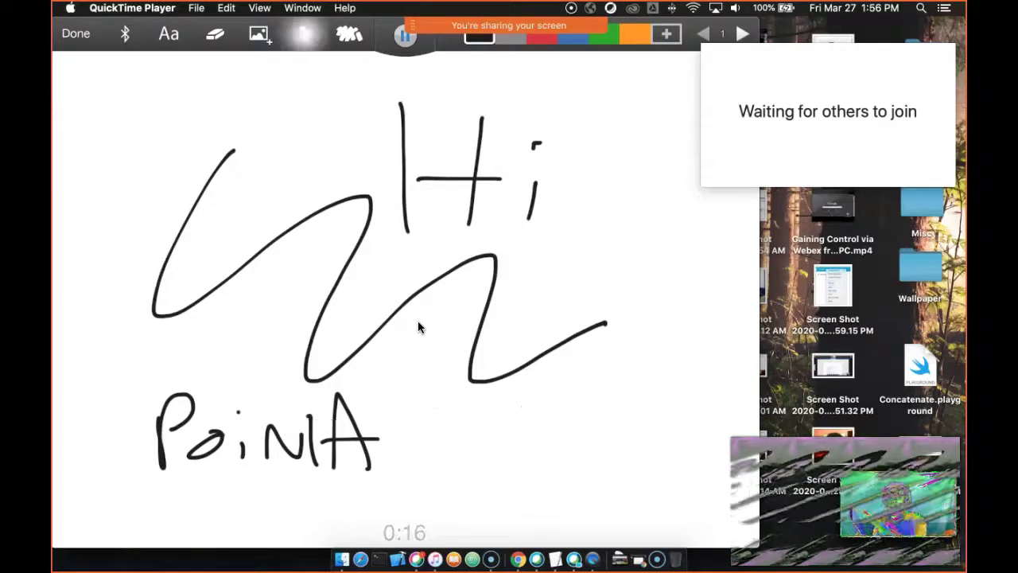
Set the movie recording's microphone to the connected Swift/X-code device.
mouse_move(55, 119)
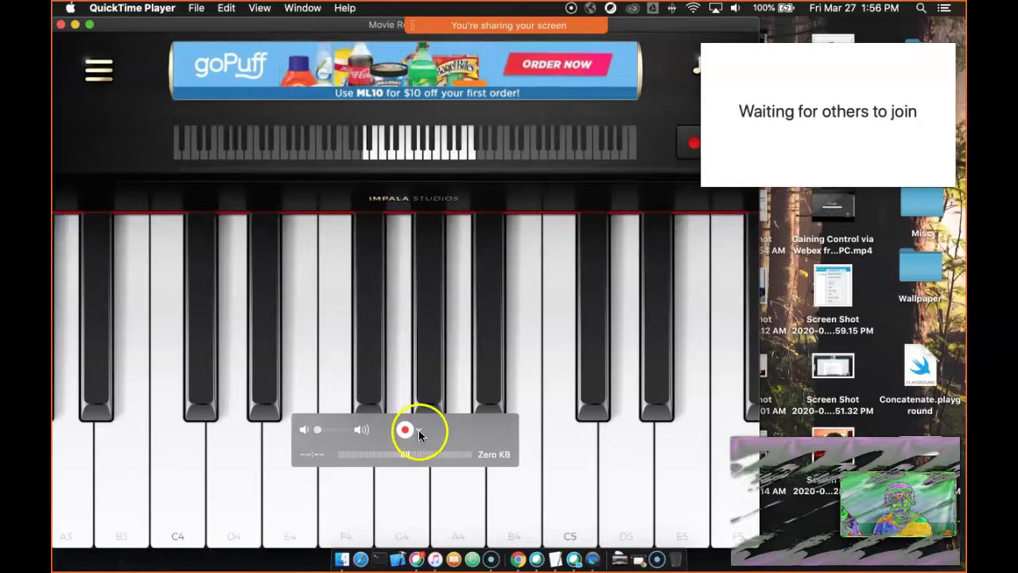
click(419, 431)
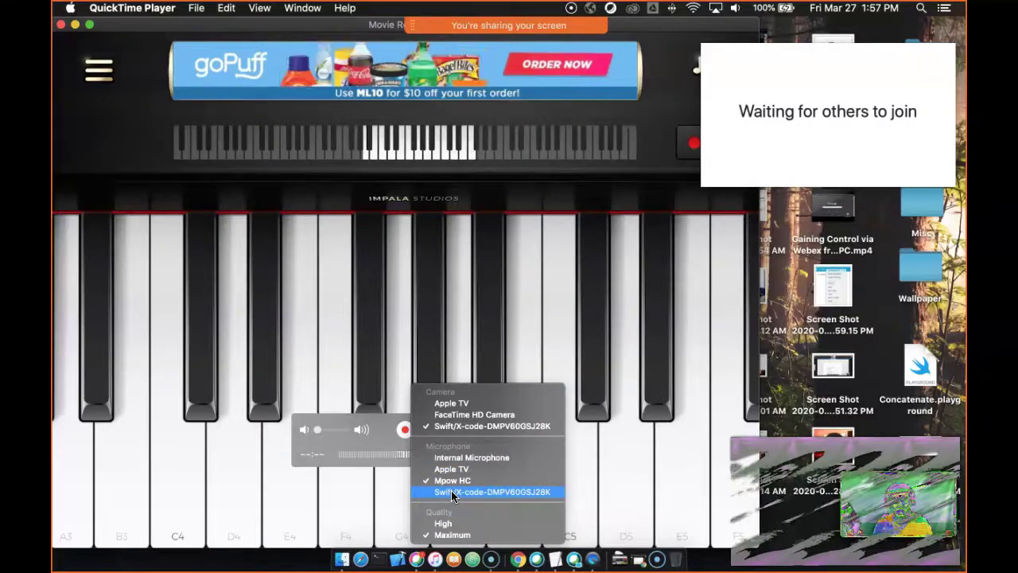
click(451, 493)
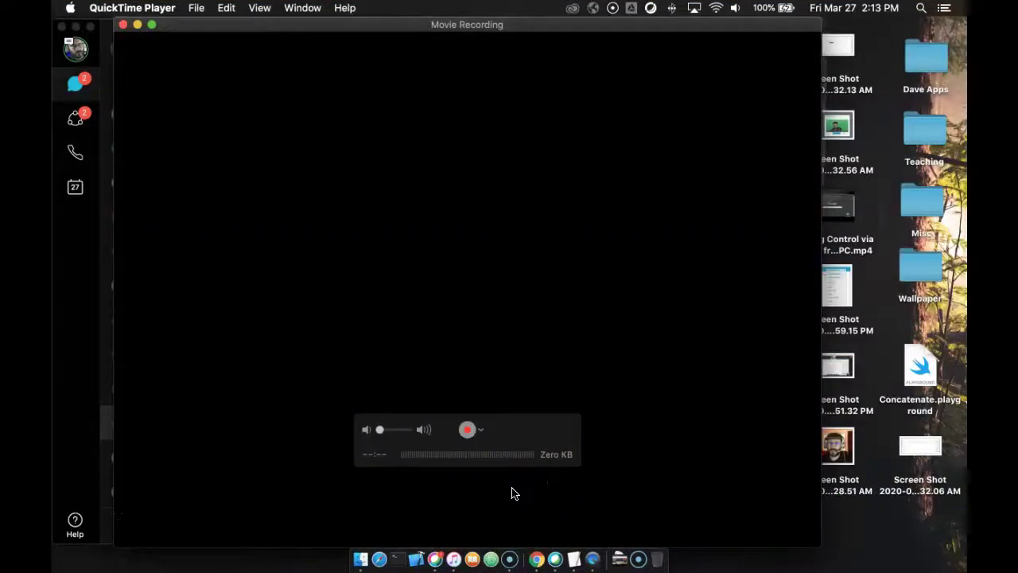
Raise the movie recording's volume close to maximum, then lower it slightly.
click(489, 477)
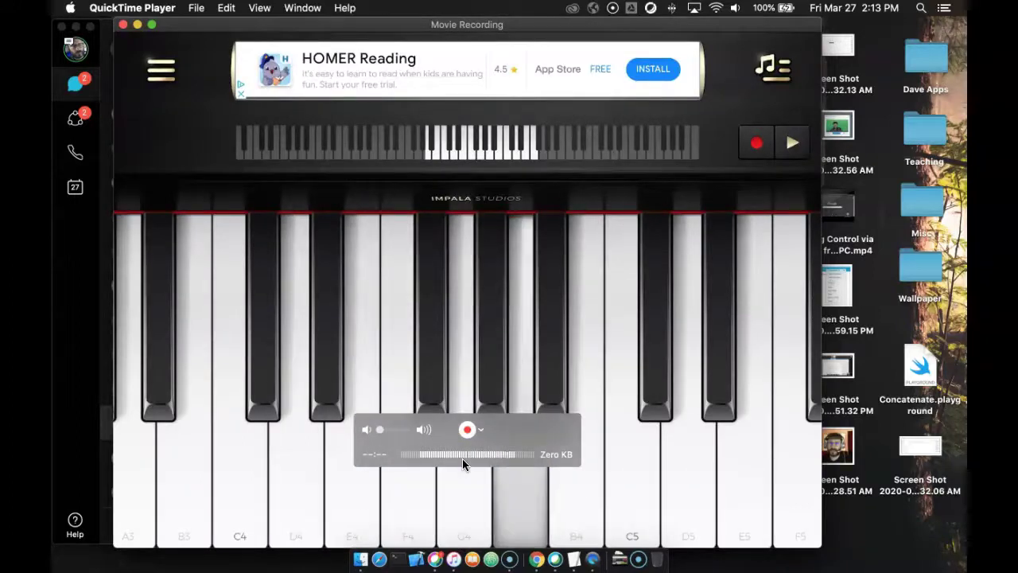
click(462, 463)
drag(384, 430, 413, 434)
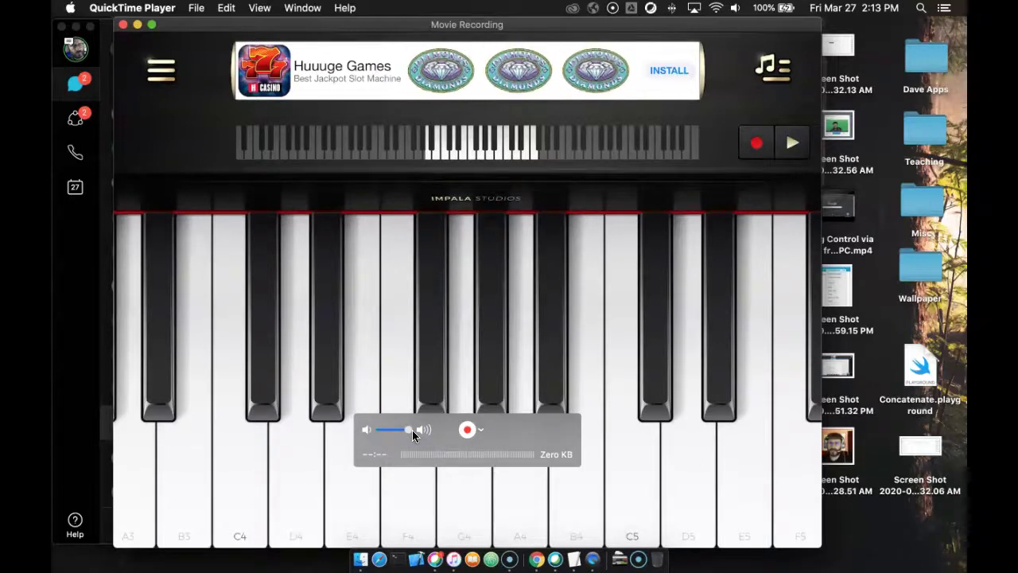
drag(412, 429, 401, 432)
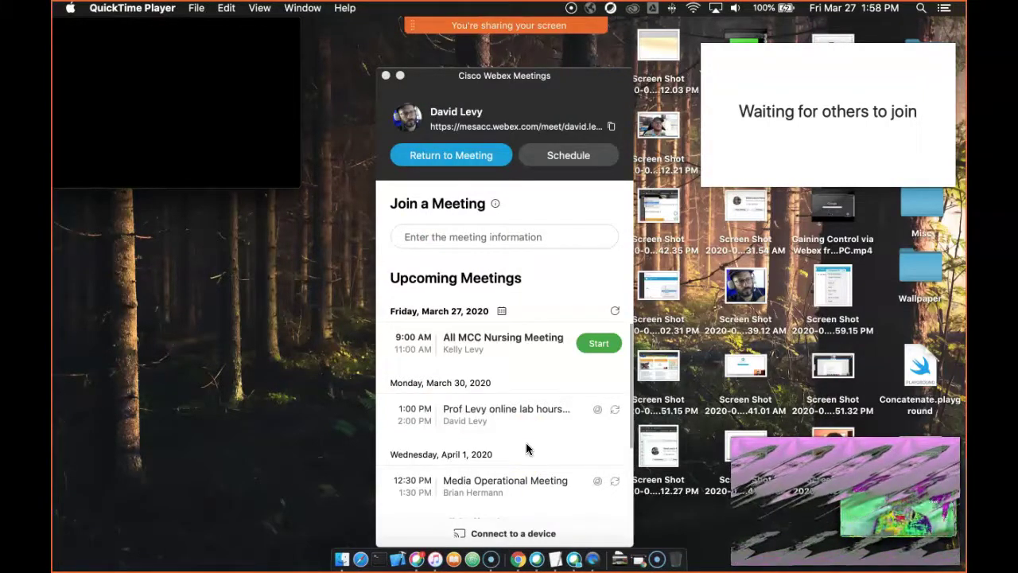
Switch the movie recording's camera to the connected iPhone and move the recording window over the Webex Meetings window.
mouse_move(211, 45)
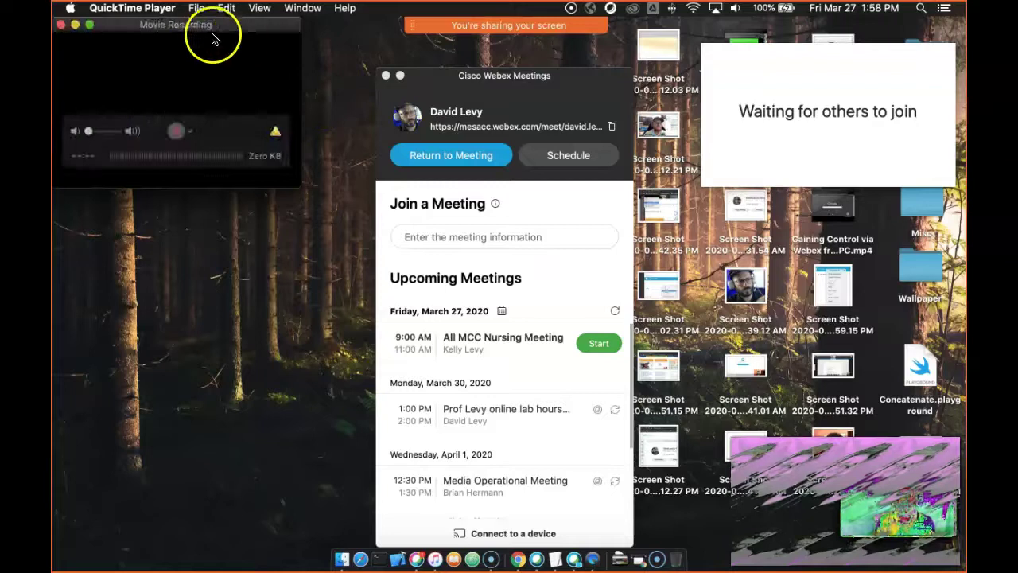
click(190, 133)
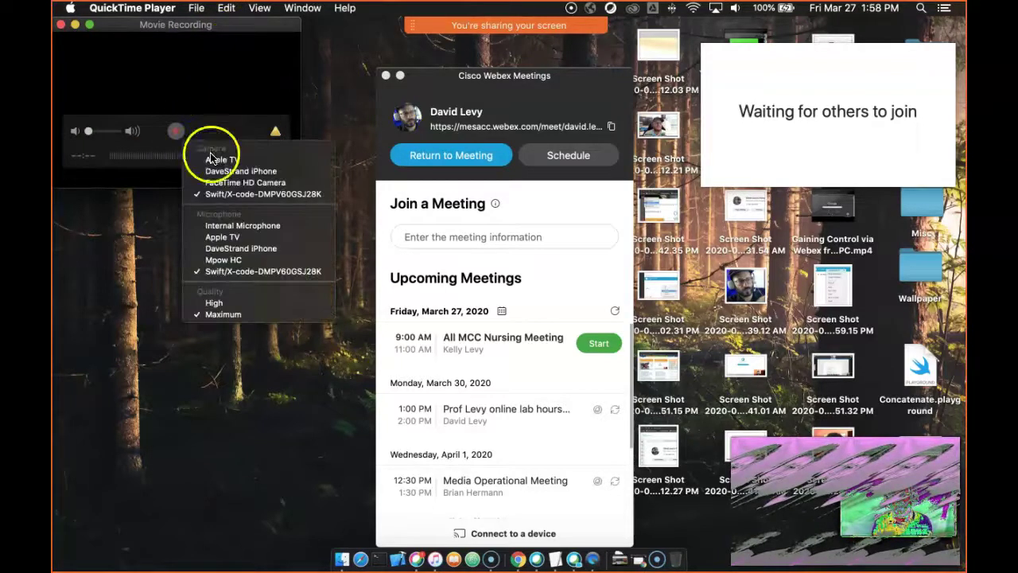
click(246, 172)
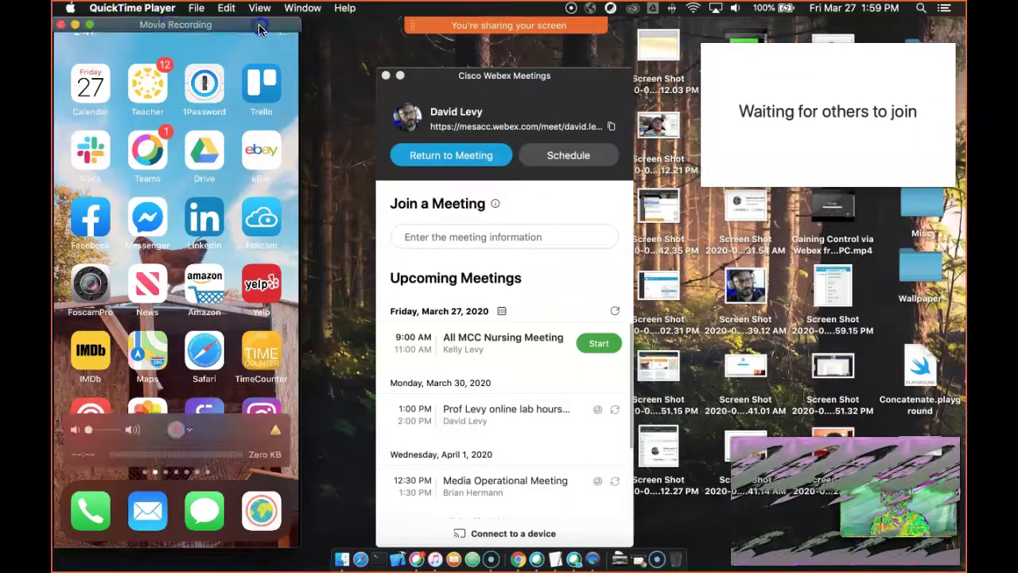
double_click(259, 28)
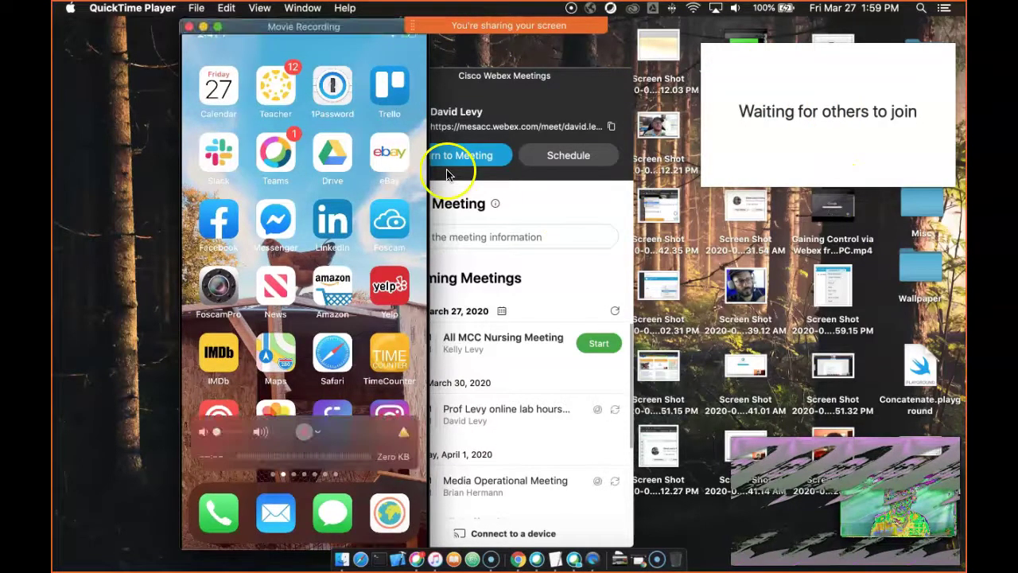
drag(332, 30, 386, 31)
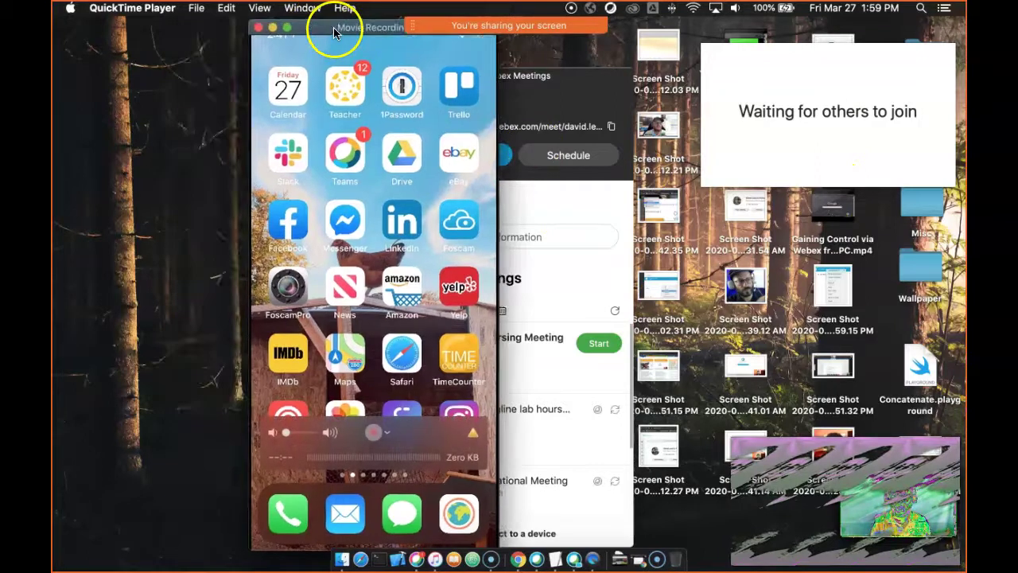